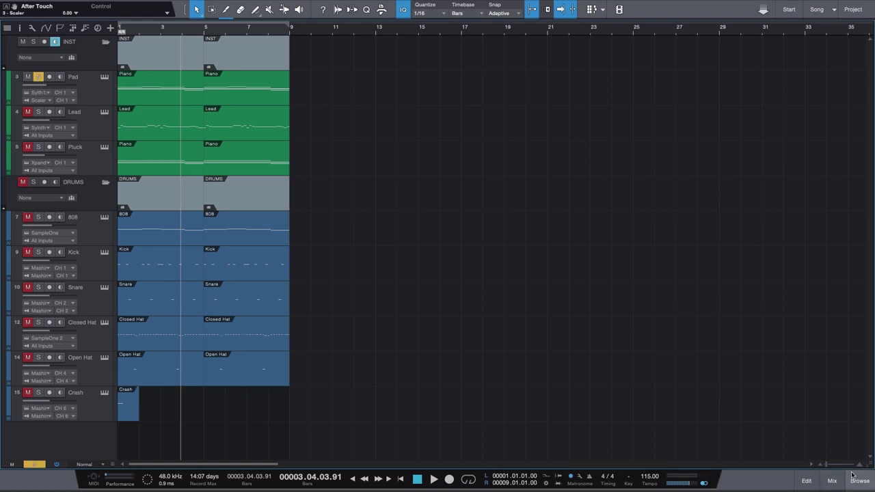
Step: Play back the soloed Pad track from the start of the song
click(831, 482)
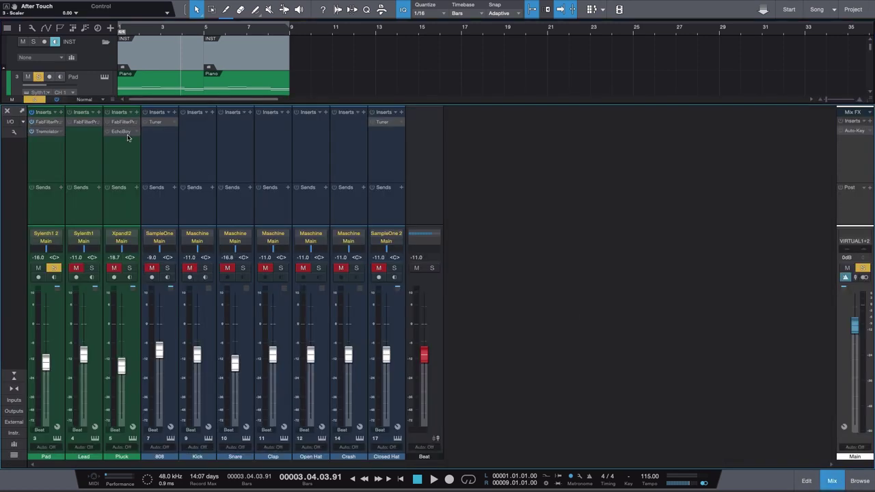
click(831, 481)
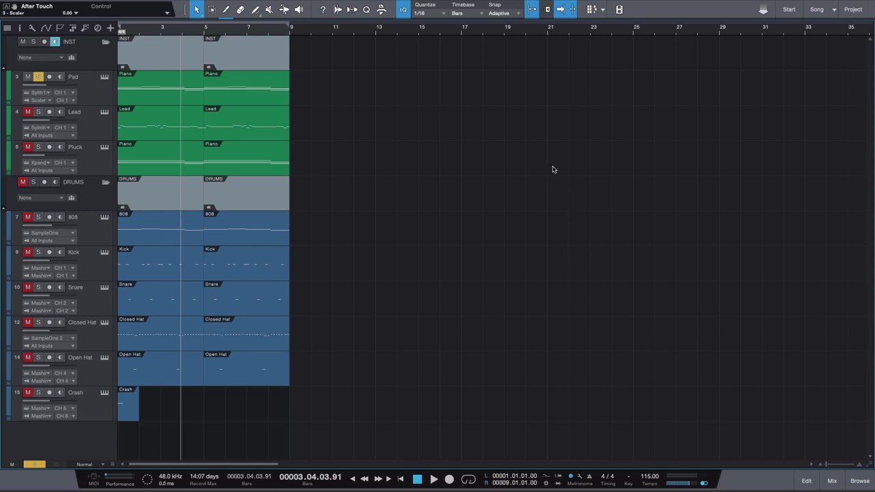
key(comma)
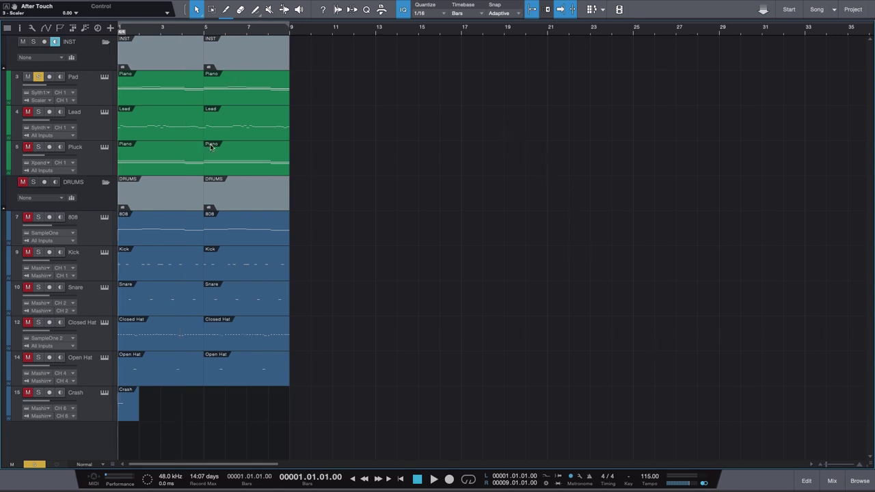
key(space)
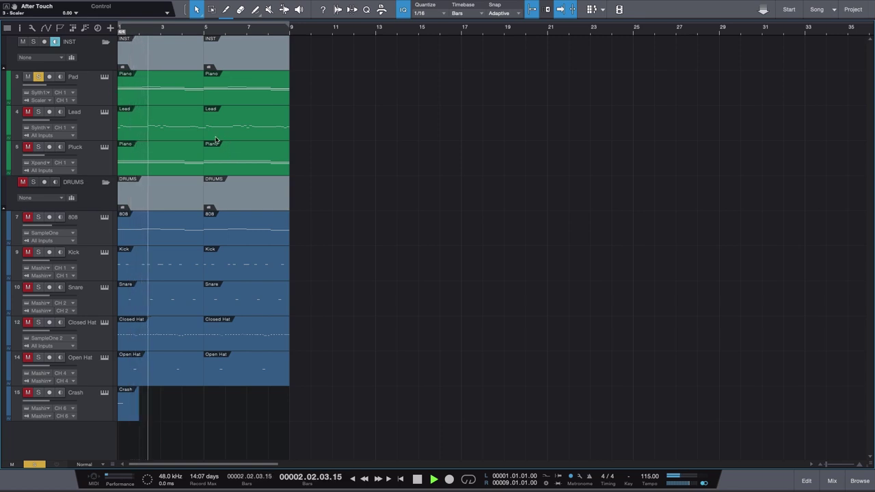
key(w)
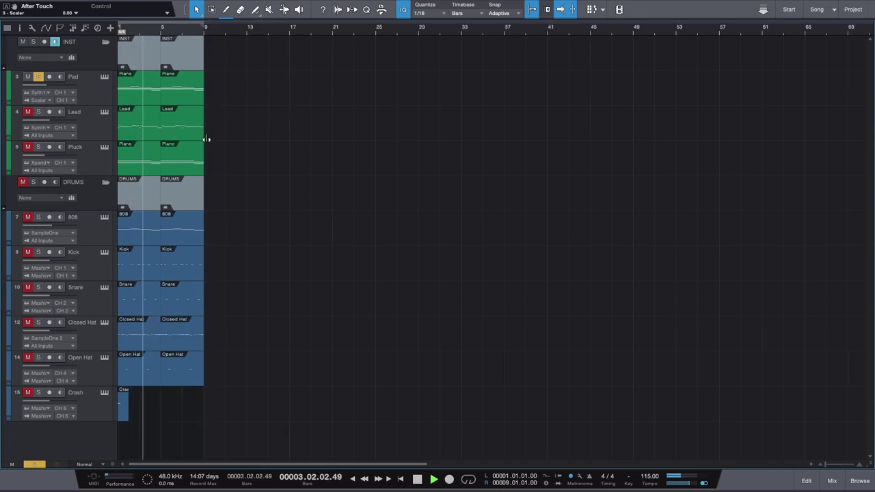
key(shift+e)
key(shift+e)
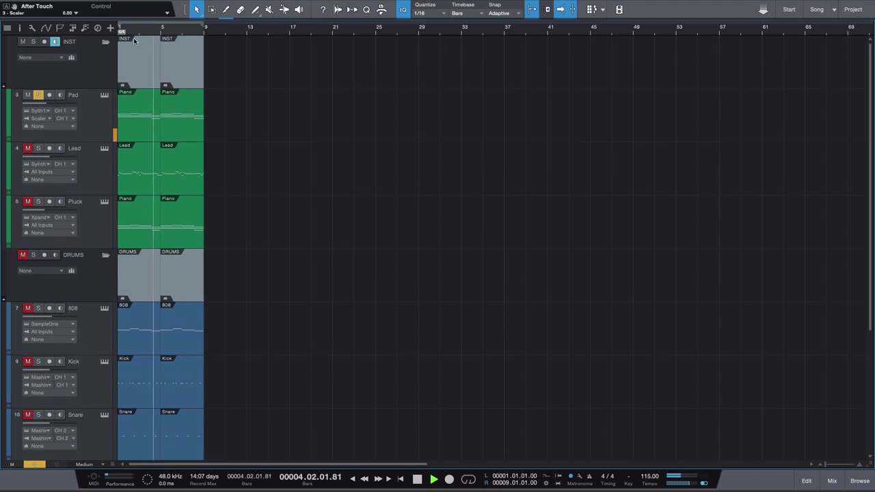
key(e)
key(e)
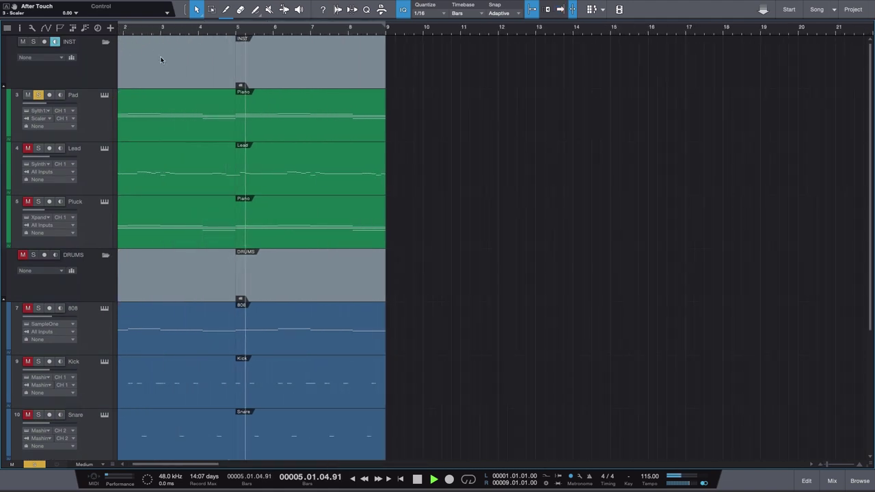
key(space)
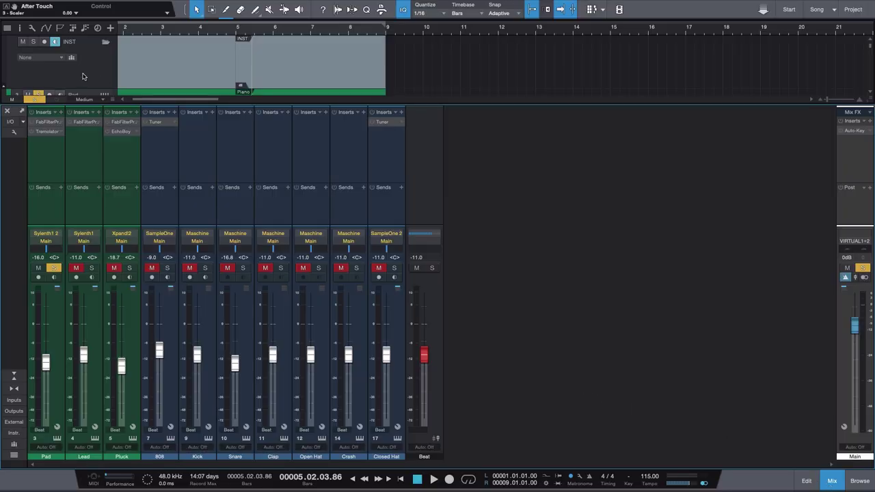
Step: Enable and open FabFilter Pro-Q 3 on the Pad channel, comparing it bypassed and active while playing from the song start
click(33, 124)
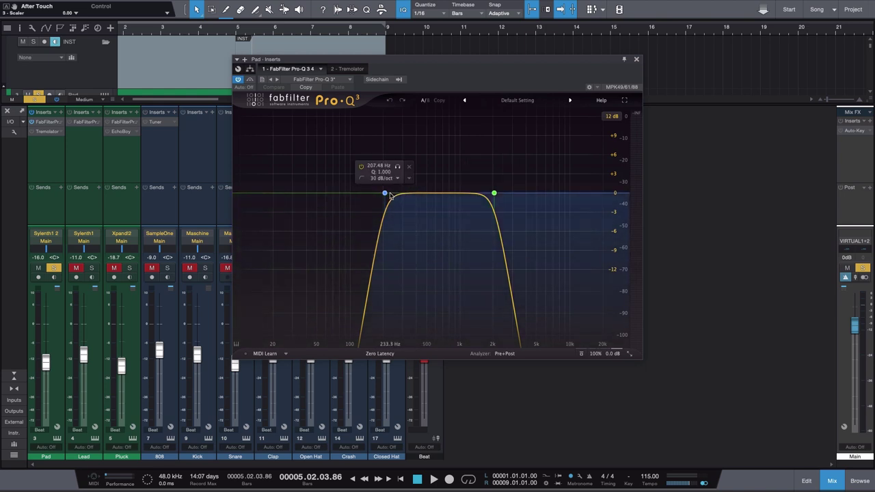
key(Home)
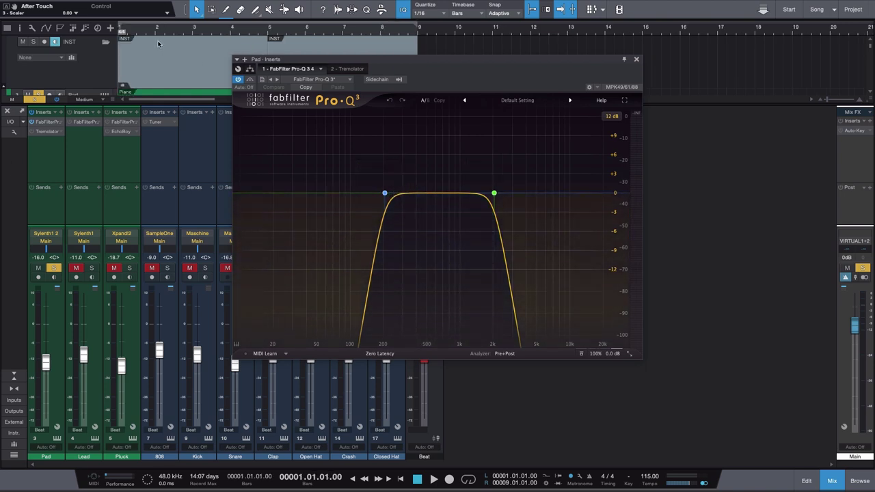
key(space)
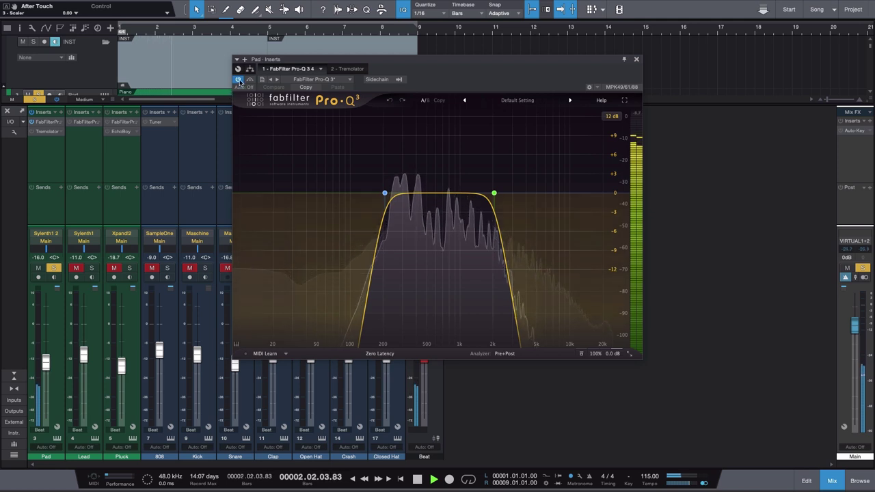
click(238, 79)
click(237, 79)
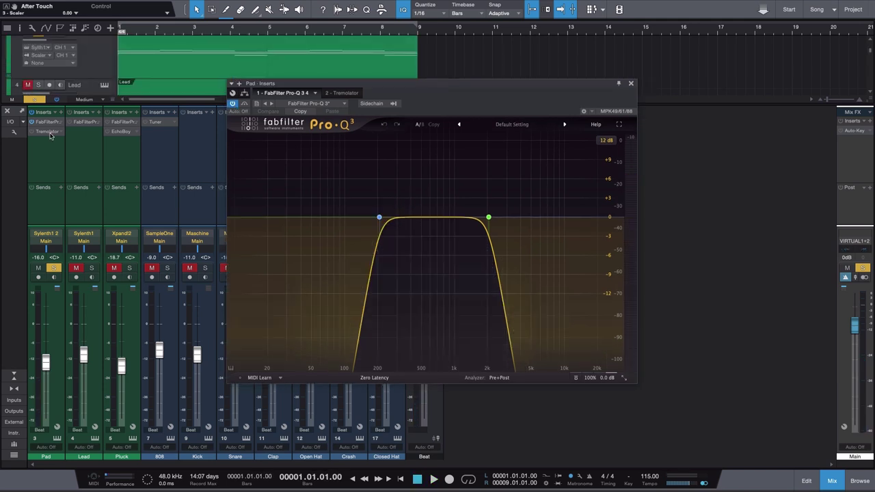
Step: Examine the Tremolator settings on the Pad channel, close the plug-in window and play the pad
click(49, 133)
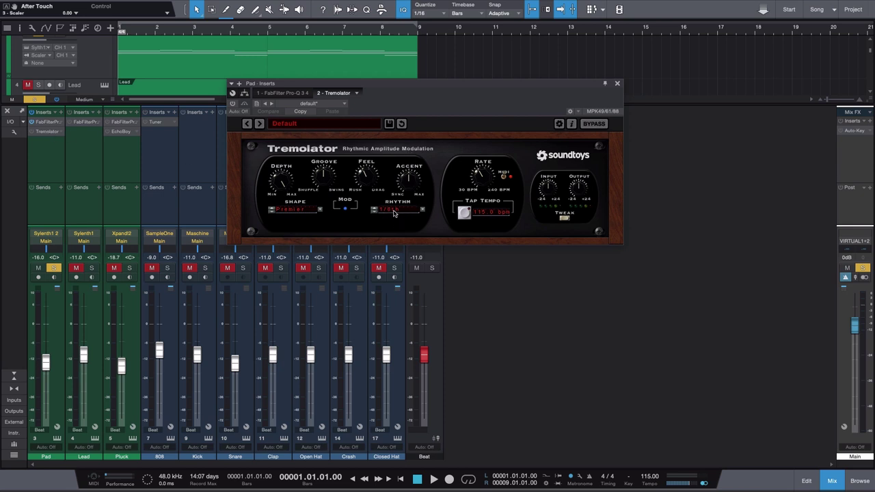
click(616, 84)
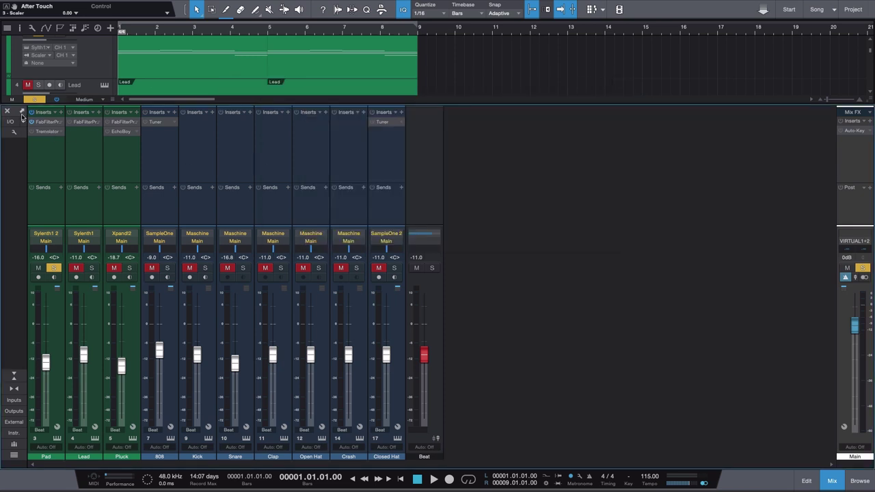
key(space)
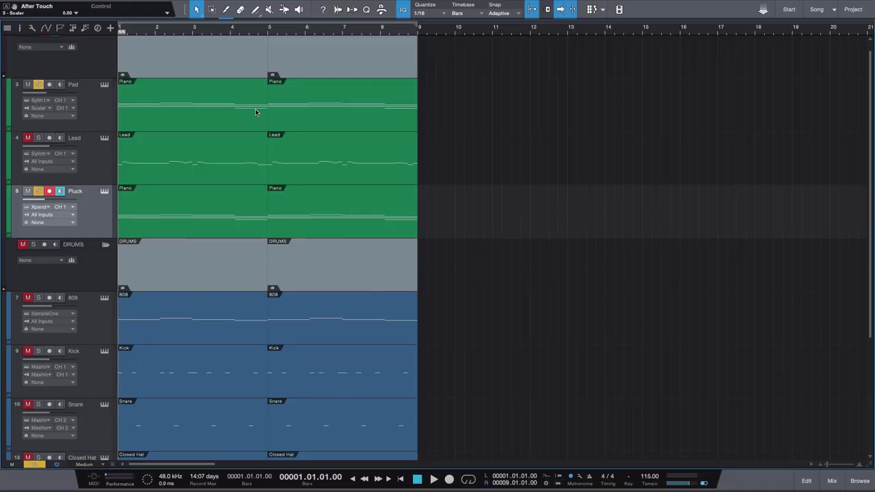
Step: Select the Pluck track, enable and open FabFilter Pro-Q 3 on its mixer channel, and play the result
key(space)
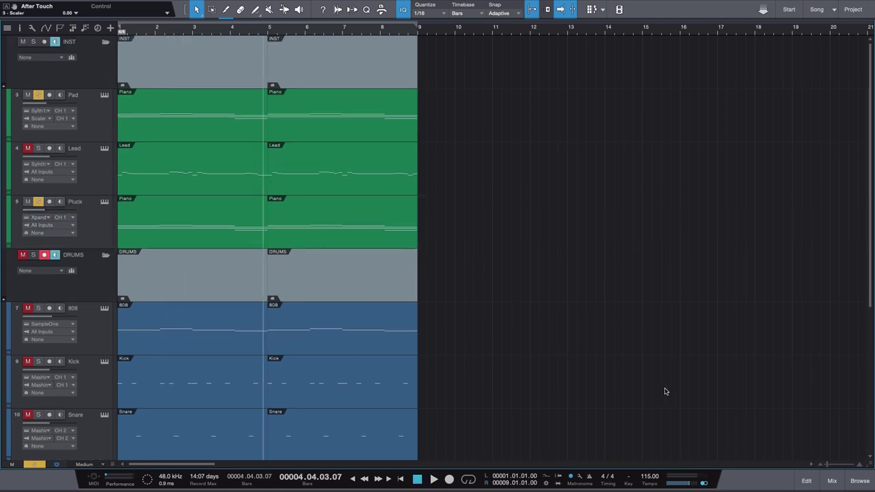
click(107, 243)
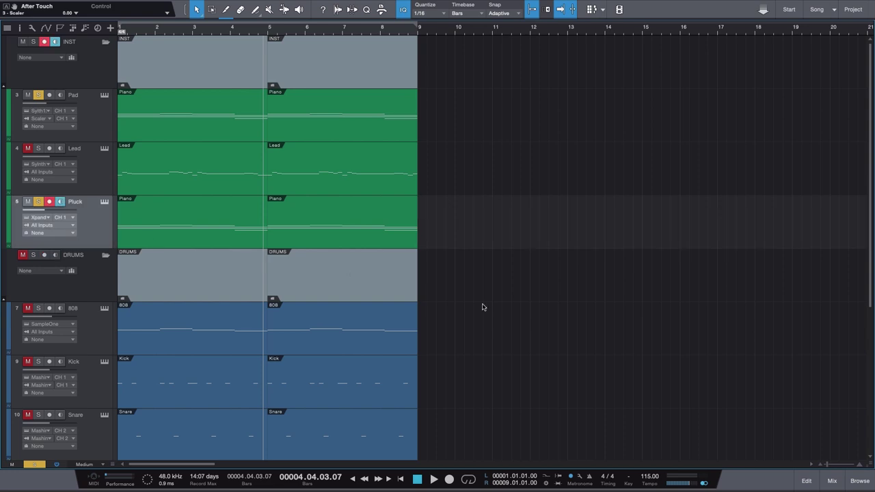
click(843, 479)
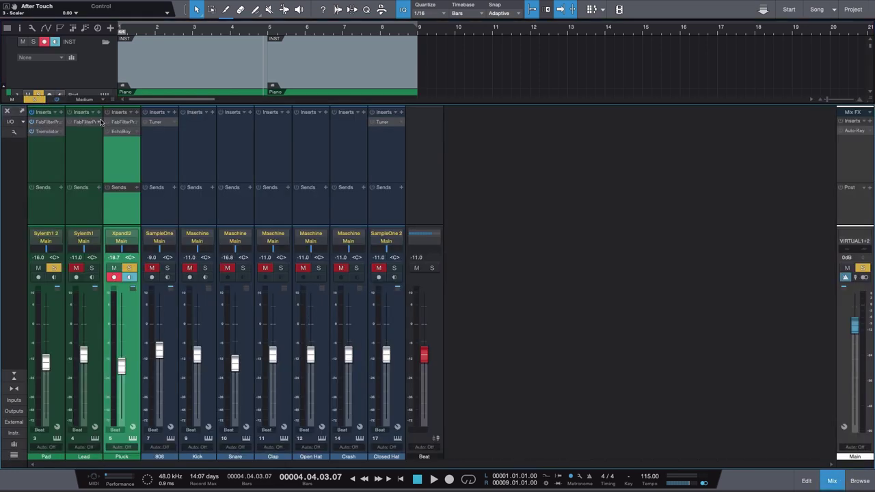
click(124, 123)
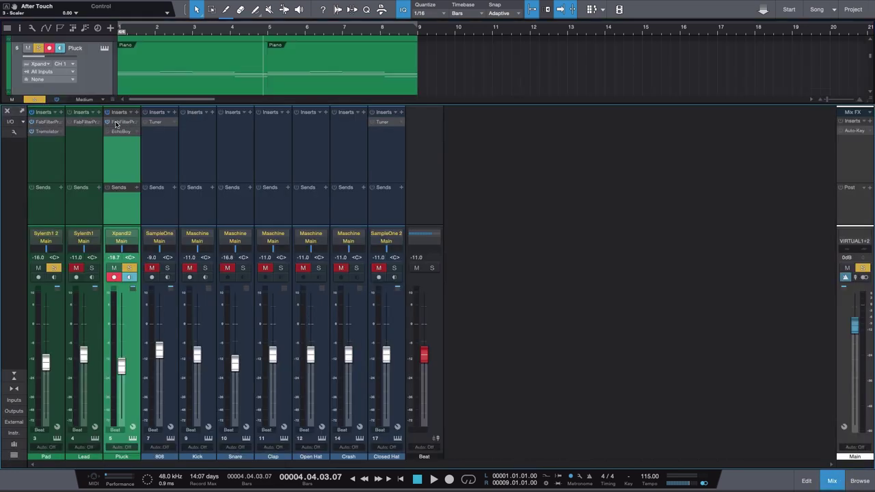
click(116, 123)
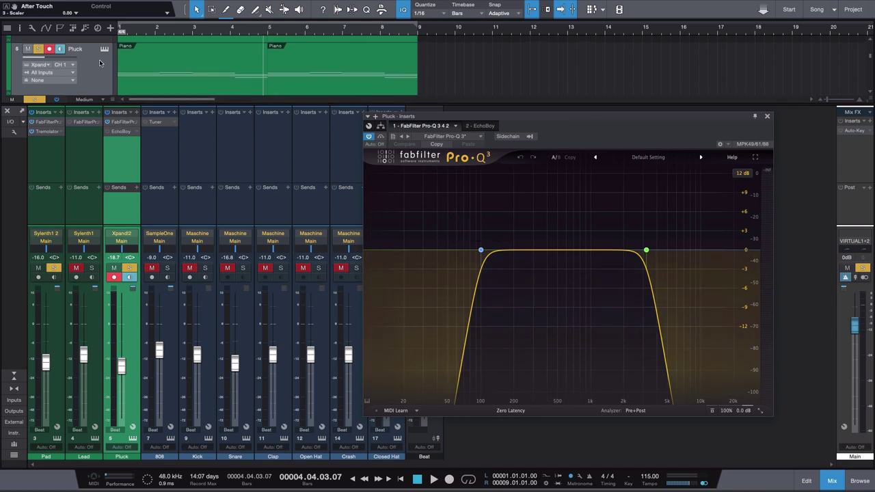
key(space)
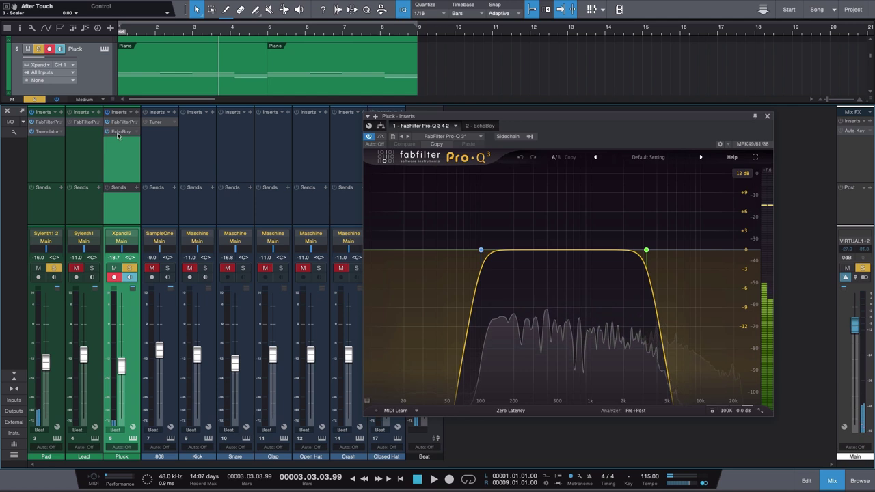
Step: Examine the EchoBoy settings on the Pluck channel and close the plug-in window
click(118, 132)
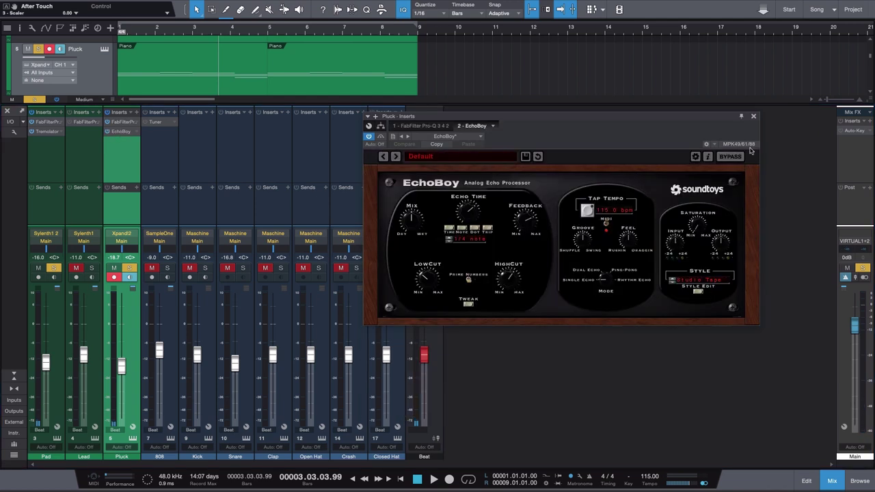
click(754, 115)
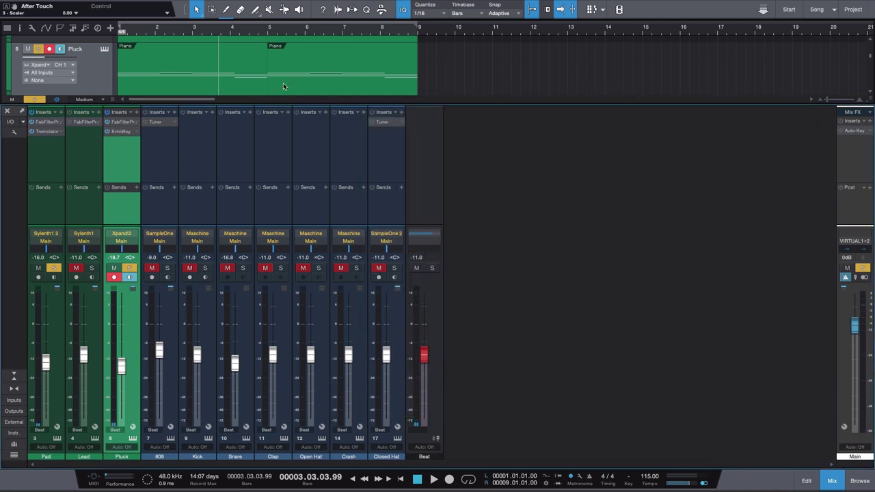
Step: Play the Pad and Pluck together, toggling the Pad's solo to compare, and close the mixer before stopping playback
key(space)
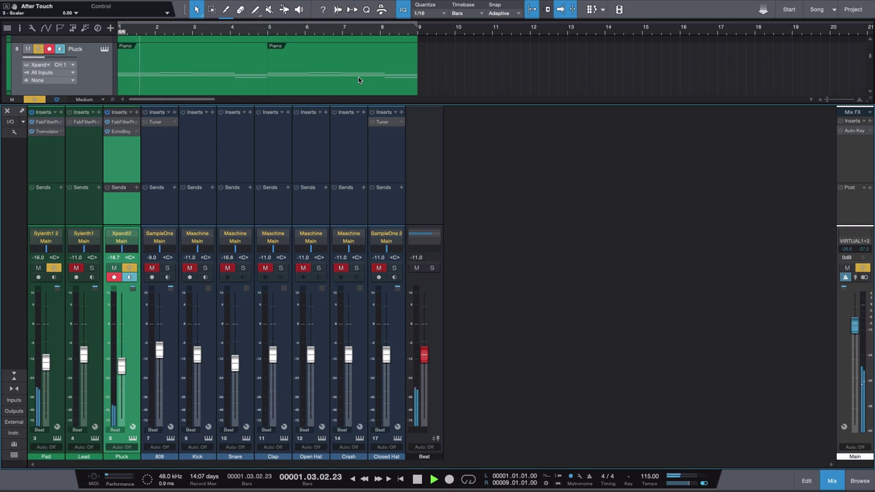
scroll(179, 72, up, 3)
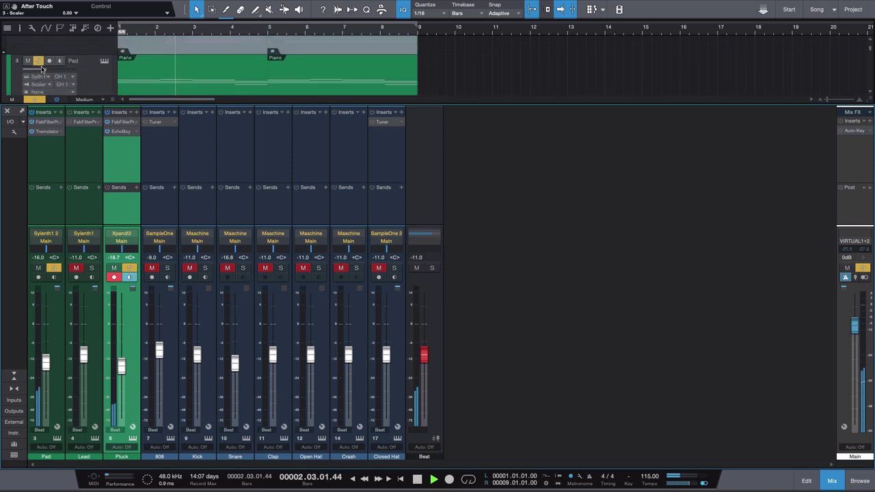
click(39, 61)
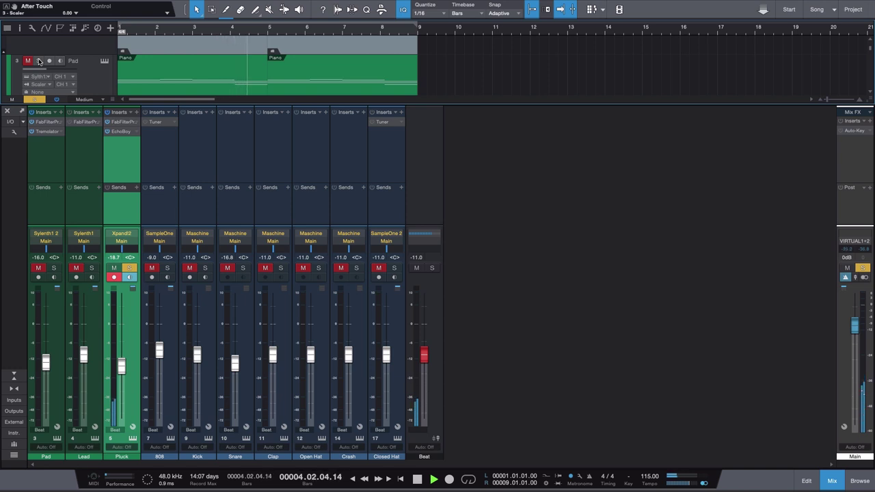
scroll(164, 50, down, 1)
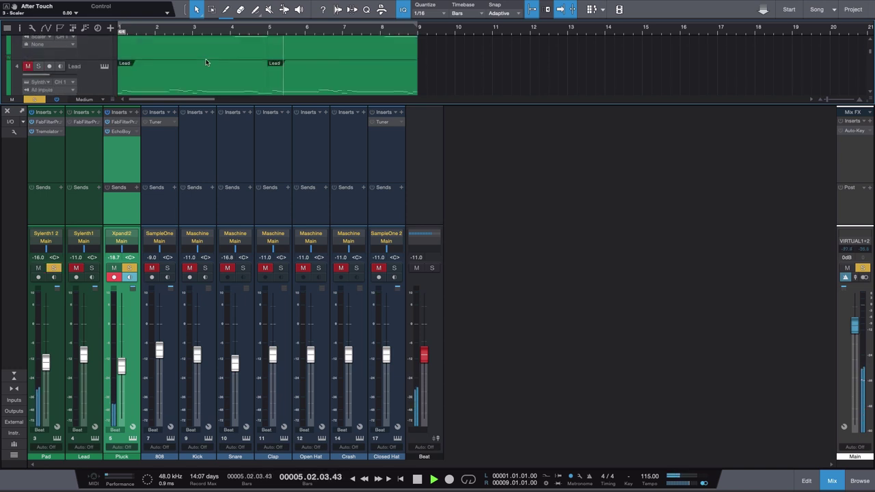
click(832, 481)
scroll(649, 282, up, 2)
key(space)
scroll(652, 278, down, 1)
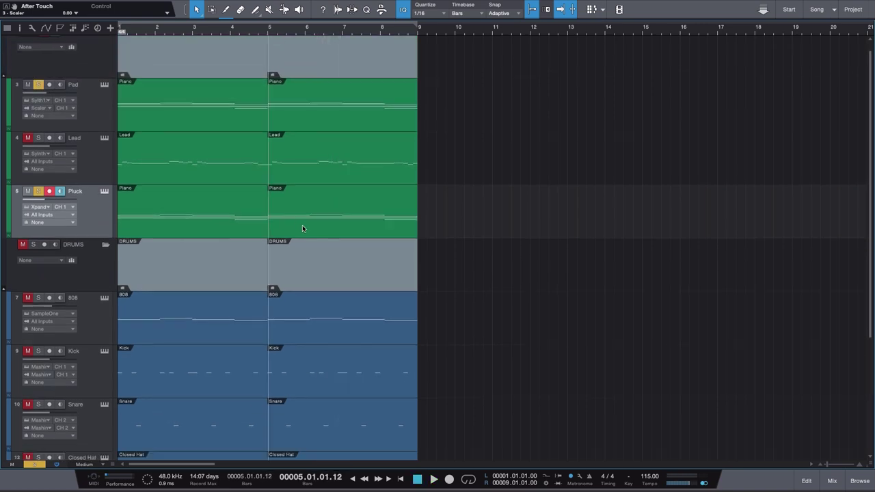
Step: Unhide the Closed Hat track 11 in the track list and close the list
scroll(305, 261, down, 3)
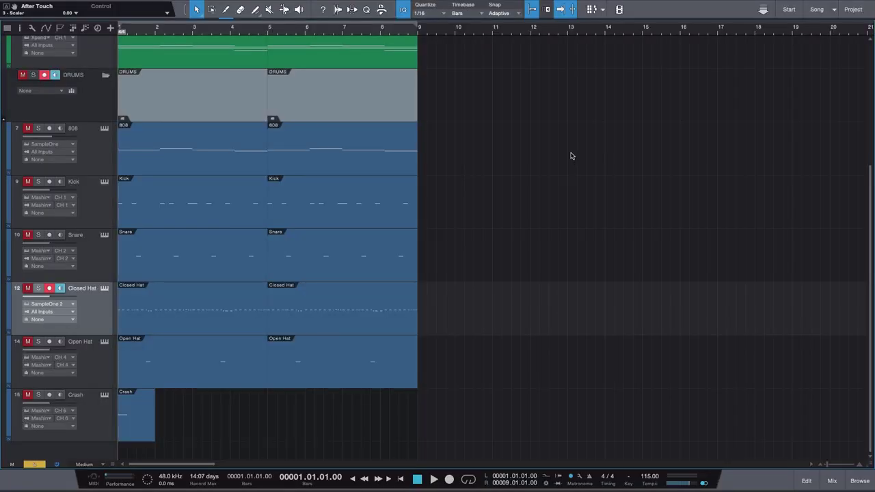
scroll(90, 326, up, 1)
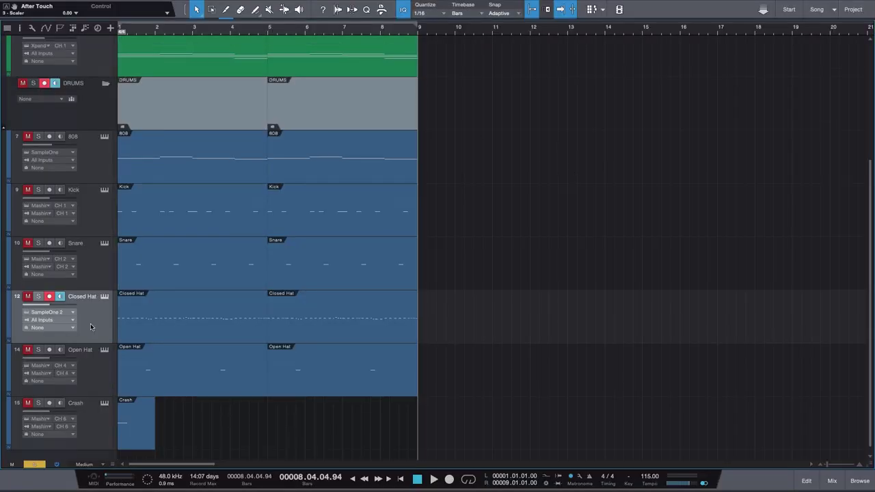
click(7, 27)
click(21, 174)
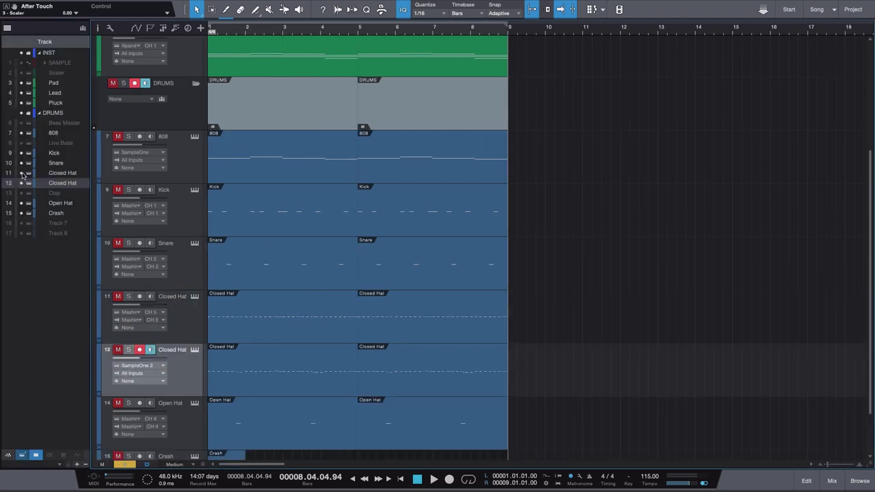
click(7, 28)
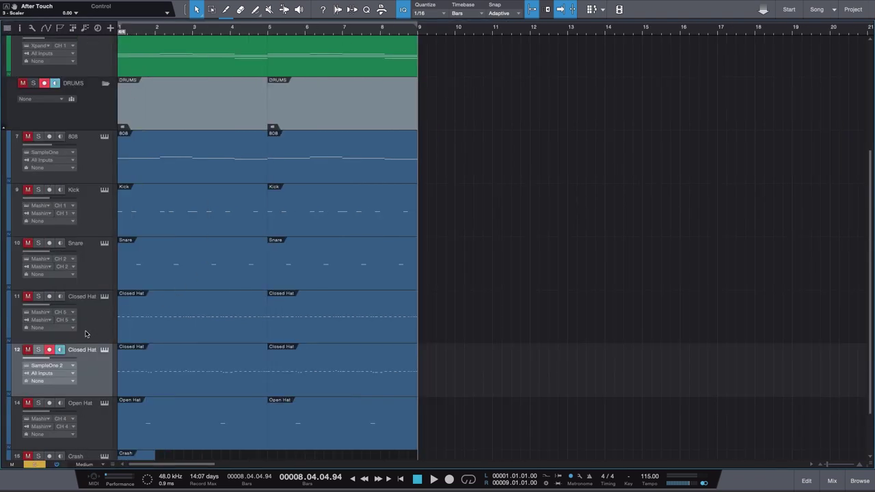
Step: Open the first Closed Hat part on track 11 in the note editor and examine the opening notes and rolls in bar 1
click(86, 332)
double_click(210, 330)
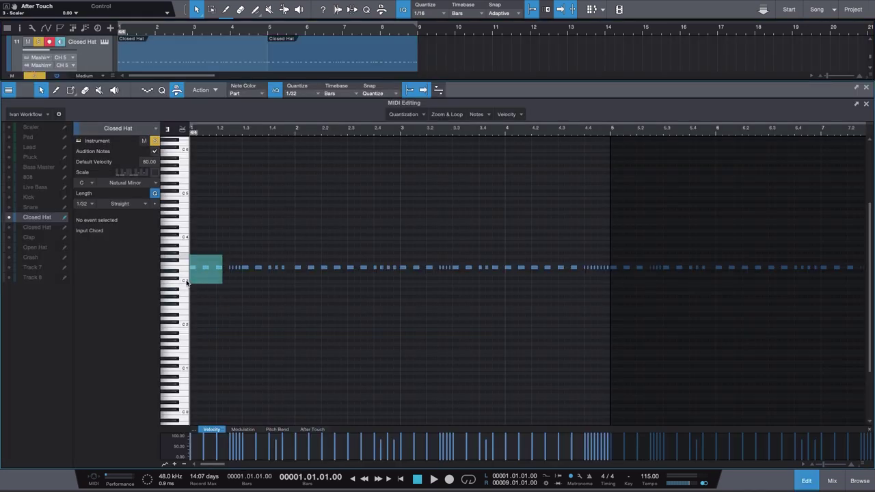
drag(187, 282, 187, 282)
drag(224, 244, 246, 295)
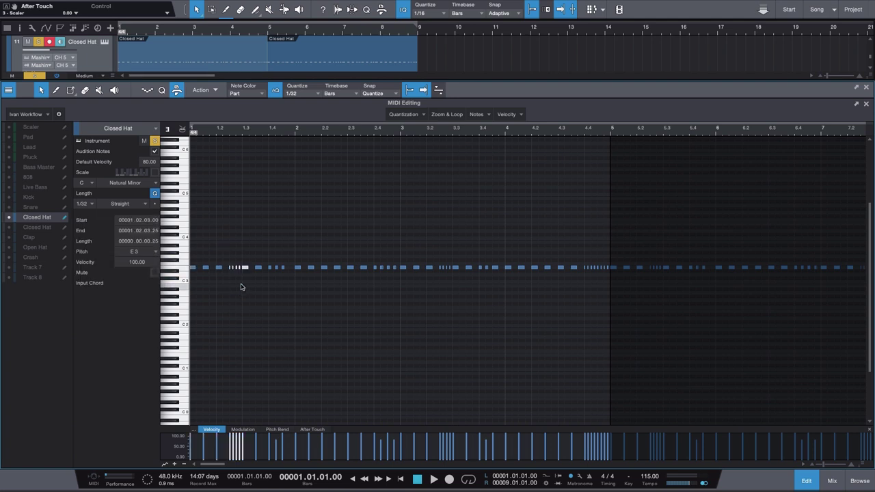
drag(288, 257, 267, 286)
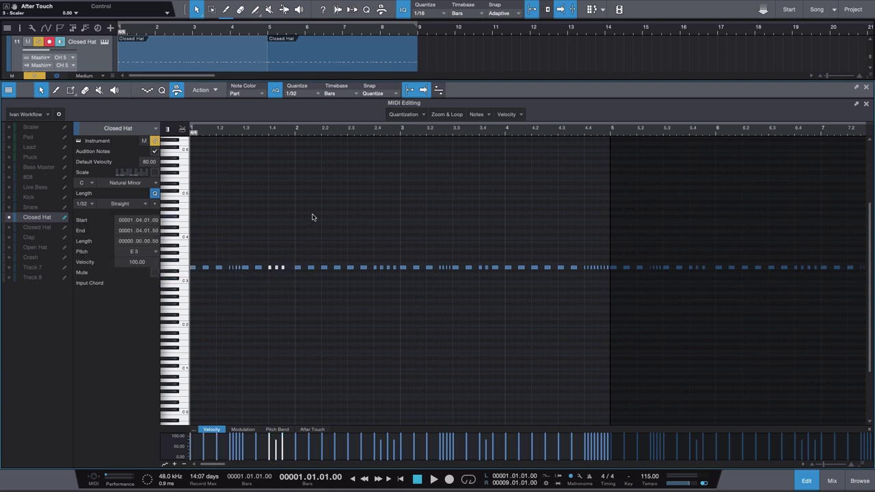
Step: Play the track 11 Closed Hat pattern, then solo track 12 and inspect its first Closed Hat part in the note editor
key(space)
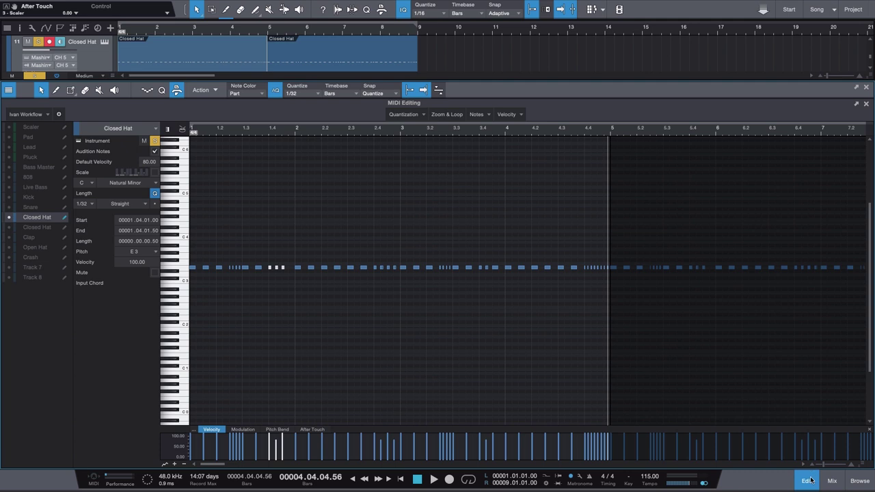
click(808, 480)
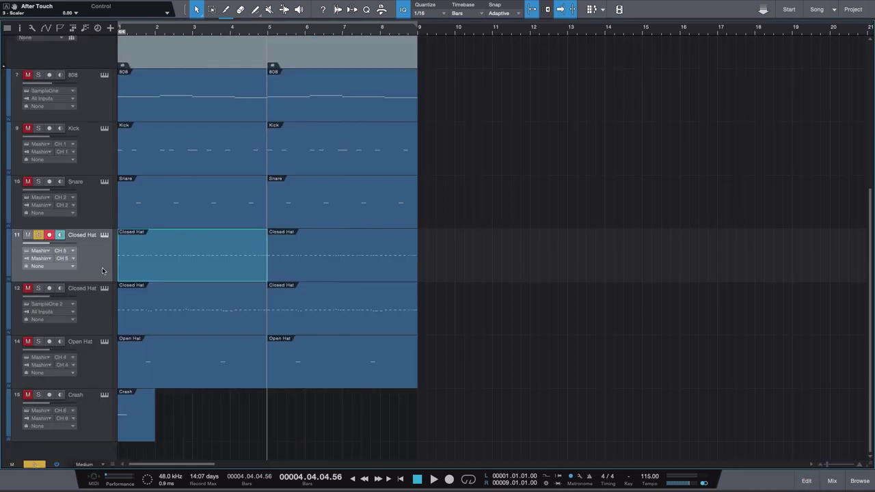
click(100, 316)
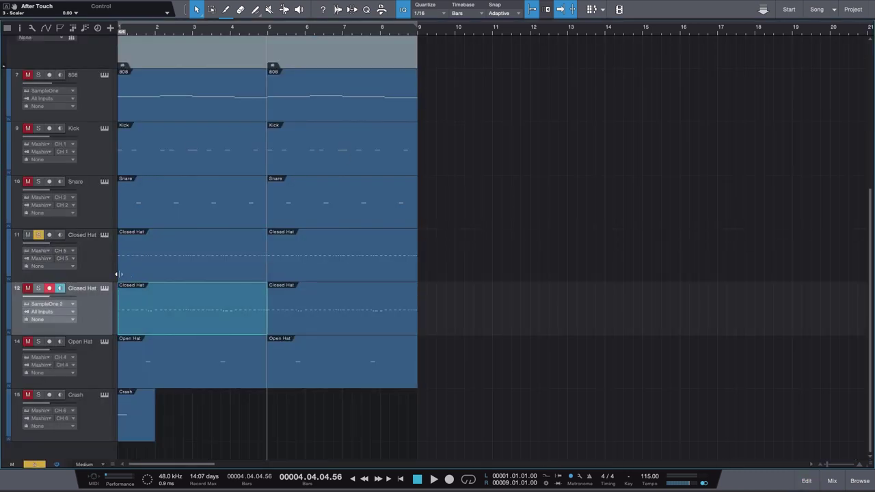
double_click(200, 313)
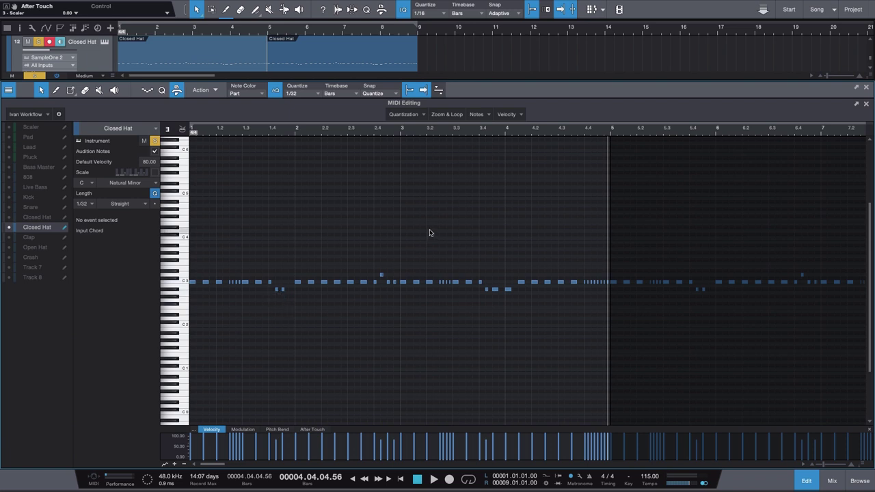
click(805, 482)
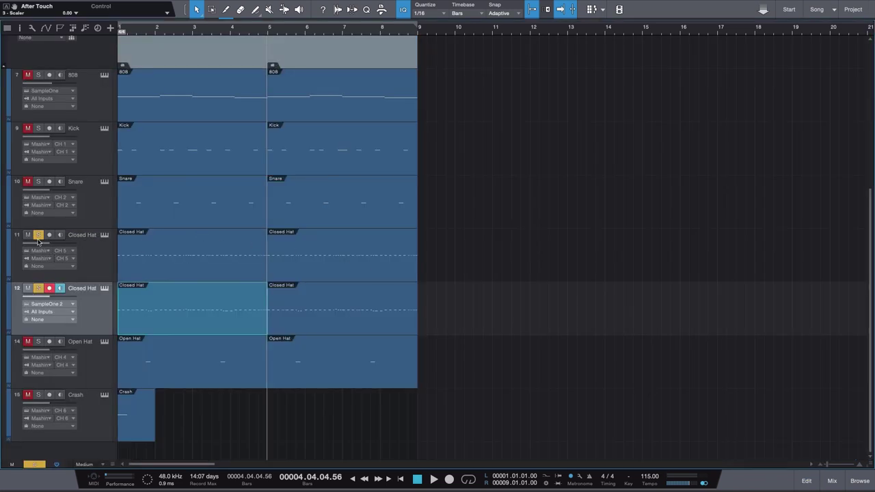
Step: Play the first Closed Hat part on track 12 with its notes open in the note editor, then close the editor
double_click(240, 314)
key(space)
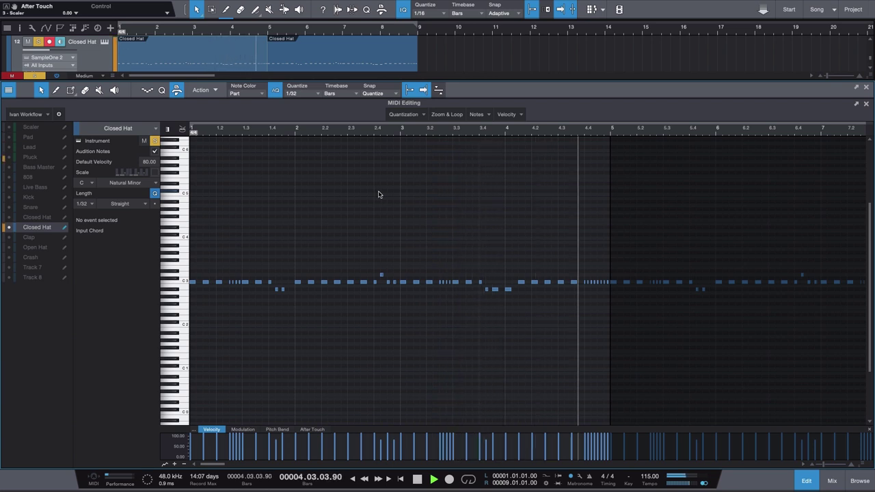
key(space)
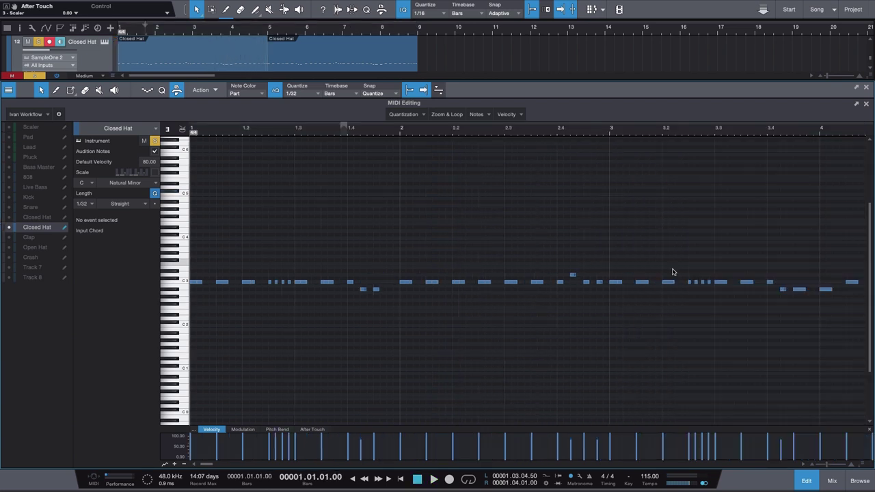
click(807, 481)
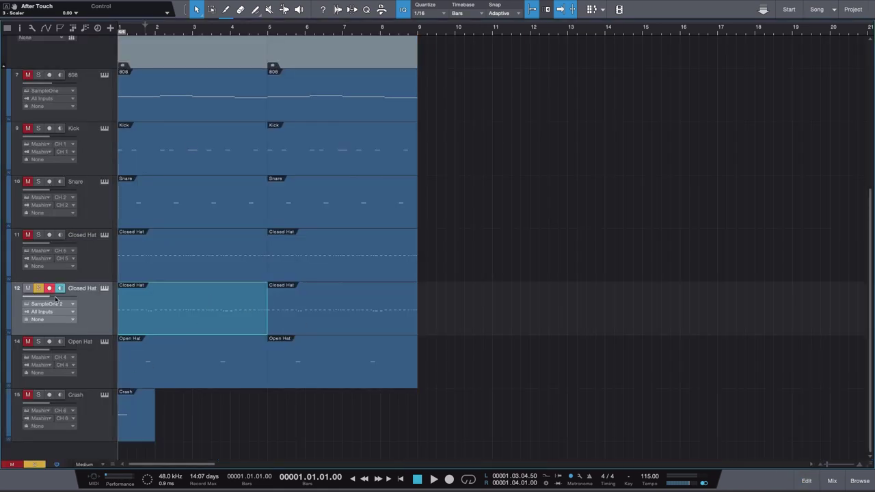
Step: Reopen the first Closed Hat part on track 11 and select the note groups at 1.4 and 2.4 to examine their velocities
double_click(153, 251)
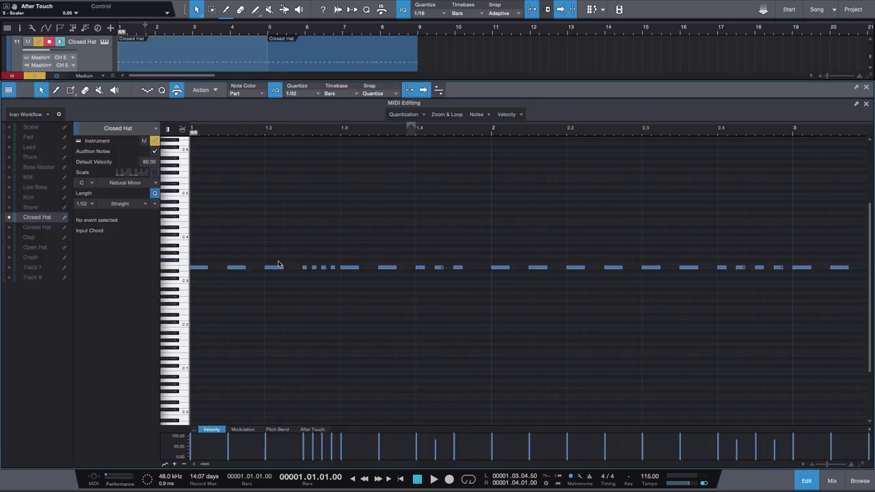
drag(407, 244, 465, 293)
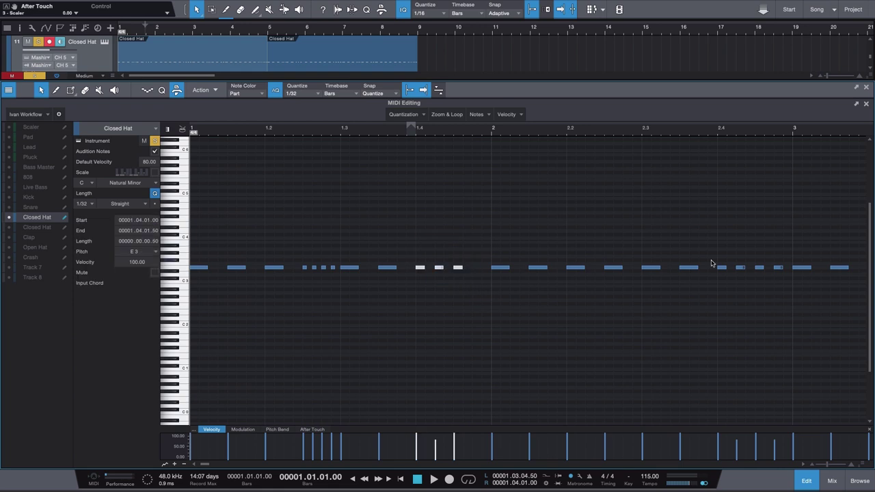
drag(720, 256, 811, 305)
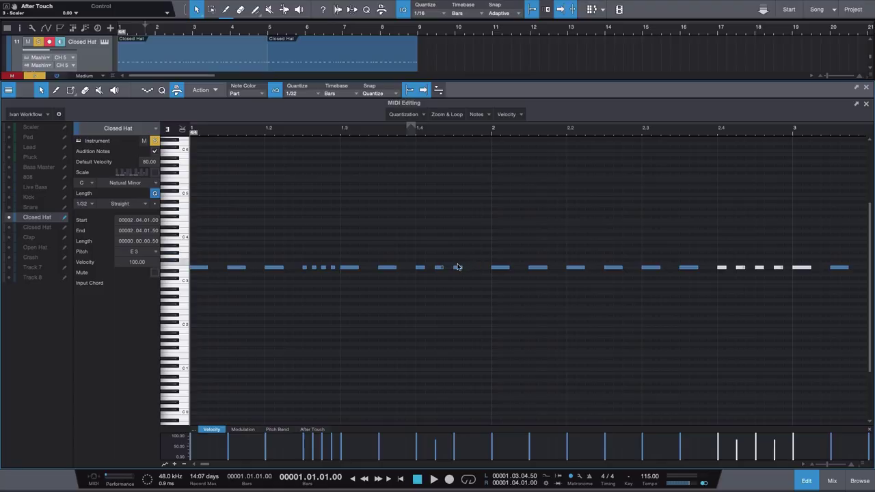
Step: Audition the note at 1.4.2 on track 11 at velocity 100, then set it back to 75 and compare
click(439, 267)
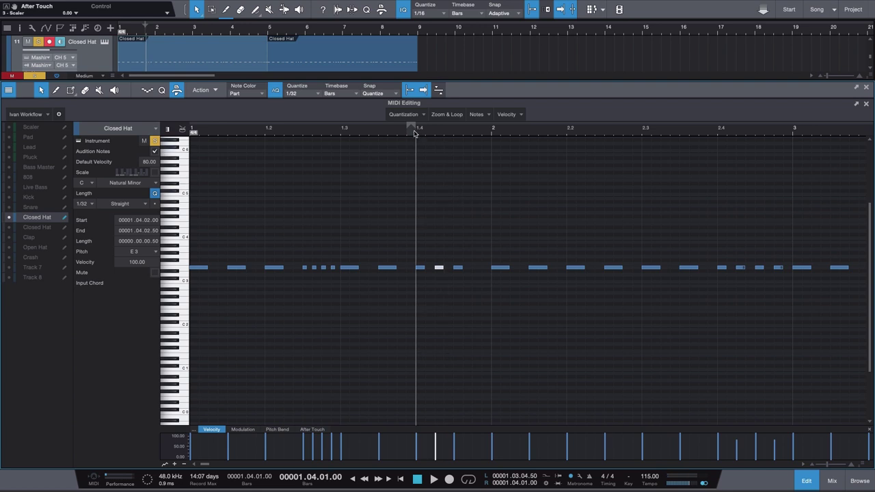
key(space)
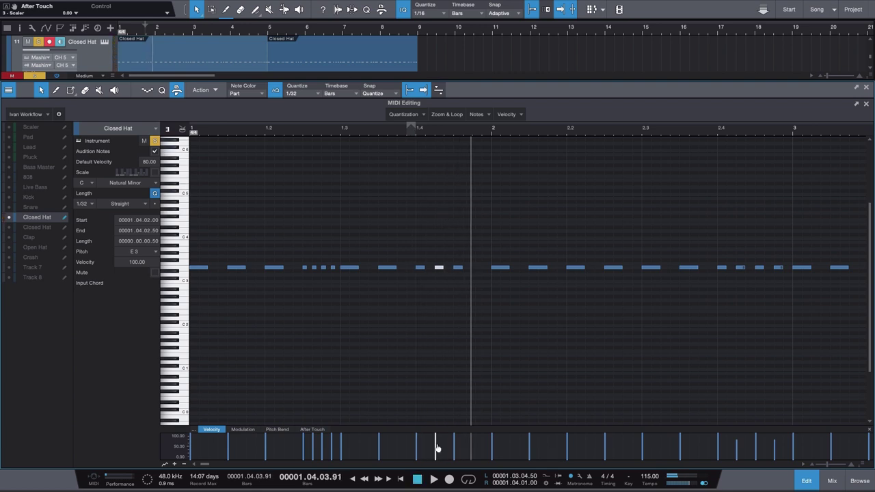
key(space)
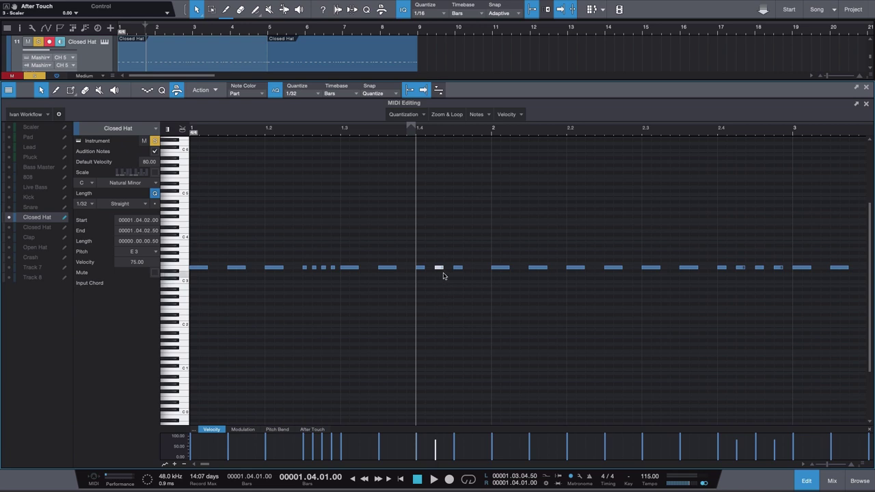
key(space)
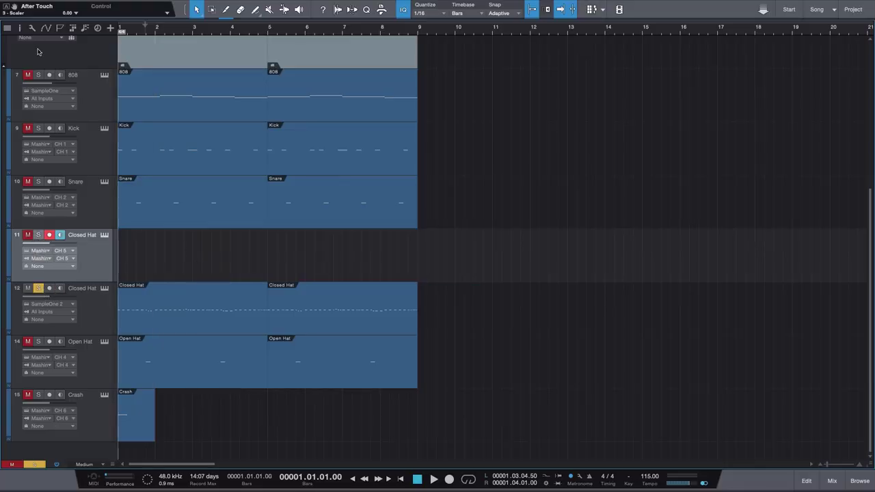
Step: Hide Closed Hat track 11 in the track list, close the list and play the soloed Closed Hat on track 12
click(8, 28)
click(21, 174)
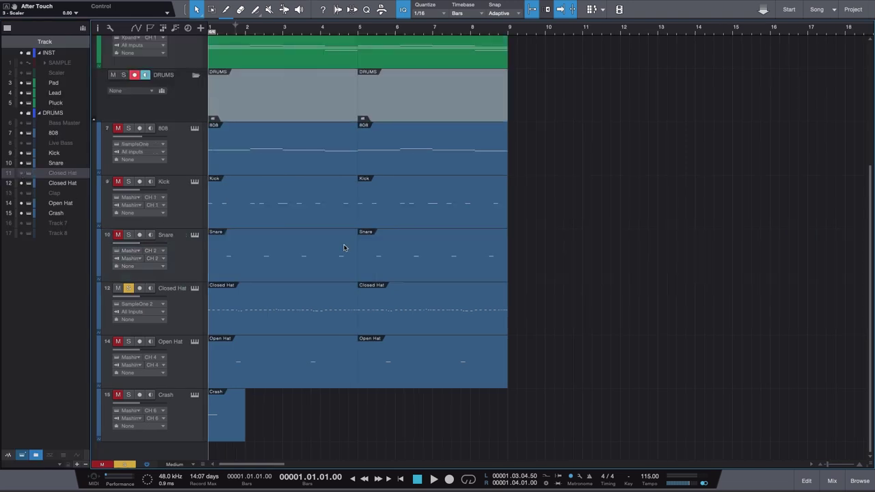
key(space)
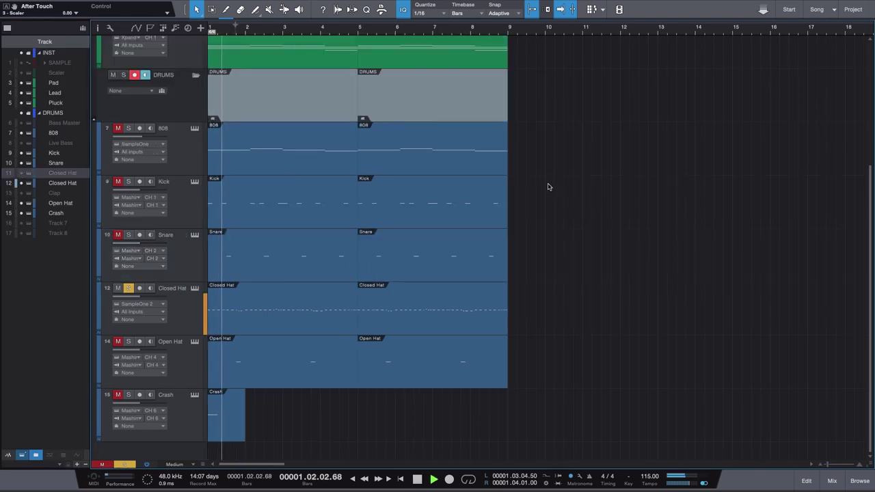
click(8, 28)
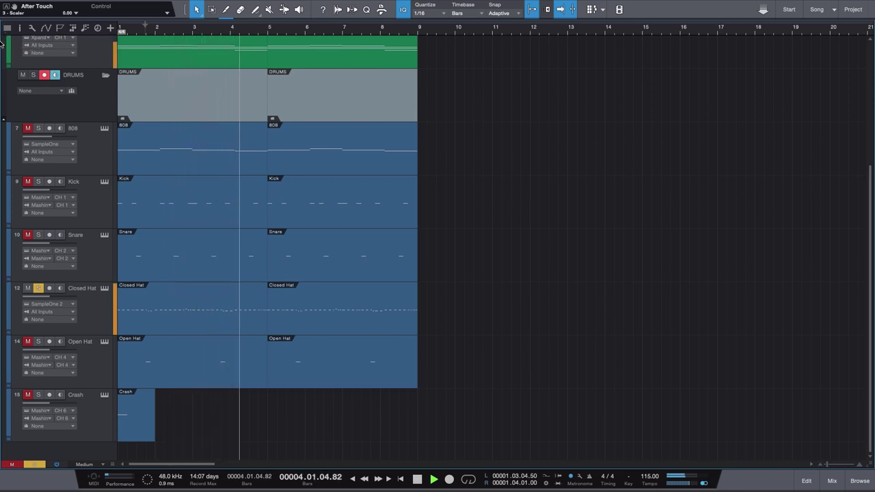
key(space)
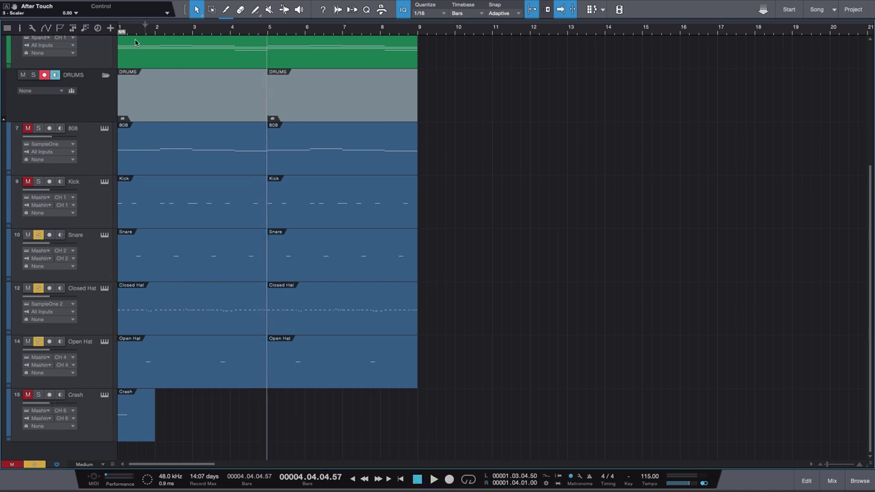
Step: Open the first Snare part in the note editor and play it with the Open Hat notes displayed alongside, then close the editor
key(e)
double_click(247, 258)
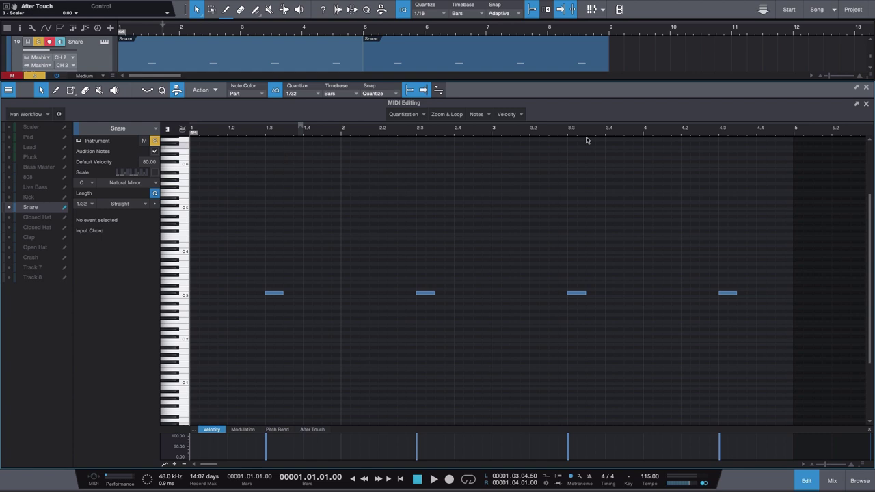
key(space)
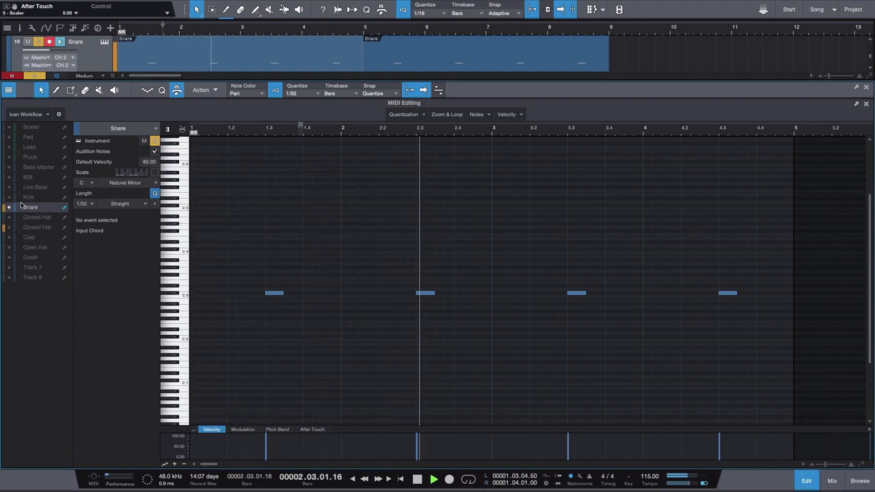
click(9, 246)
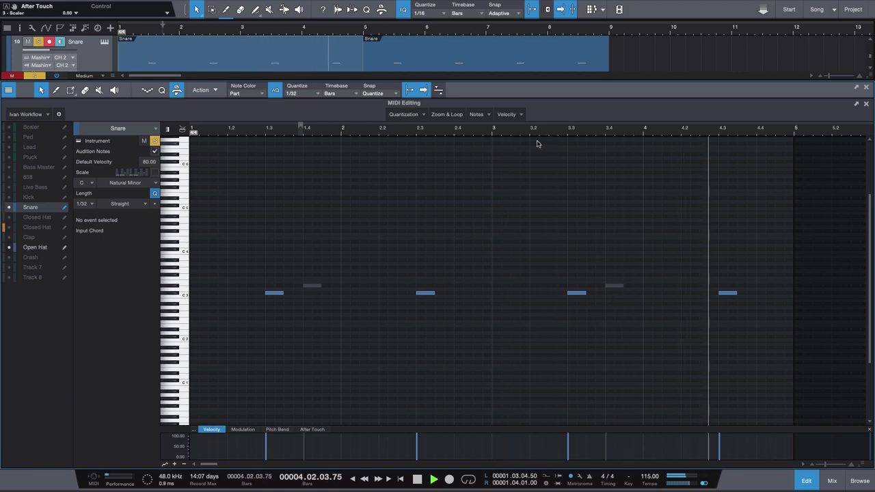
key(w)
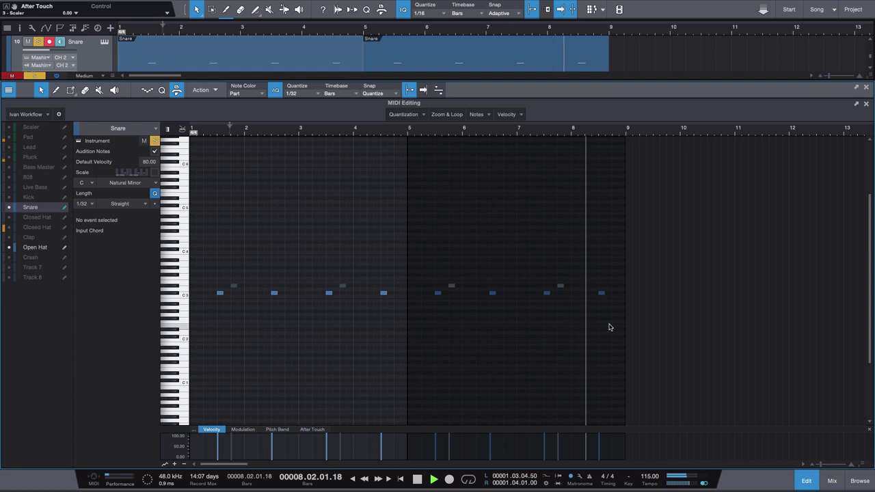
key(F2)
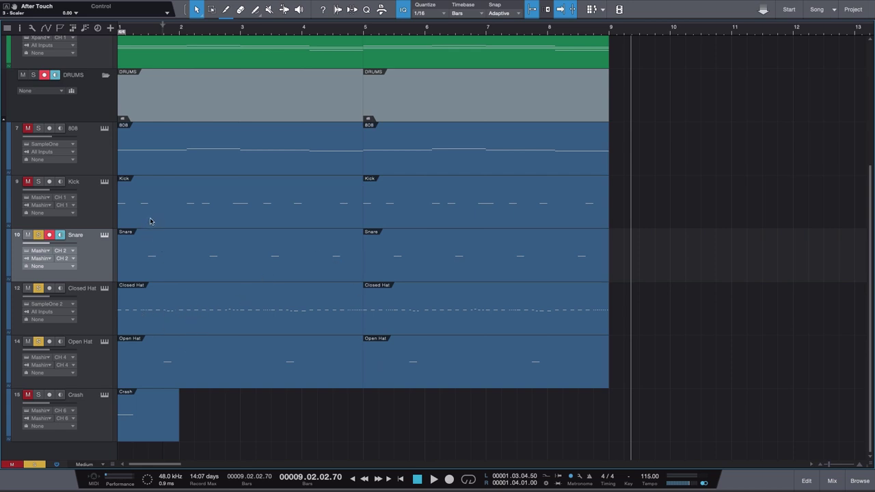
Step: Reopen the first Snare part with the track 12 Closed Hat notes overlaid, select the snare at 1.3 and play from the start
double_click(166, 256)
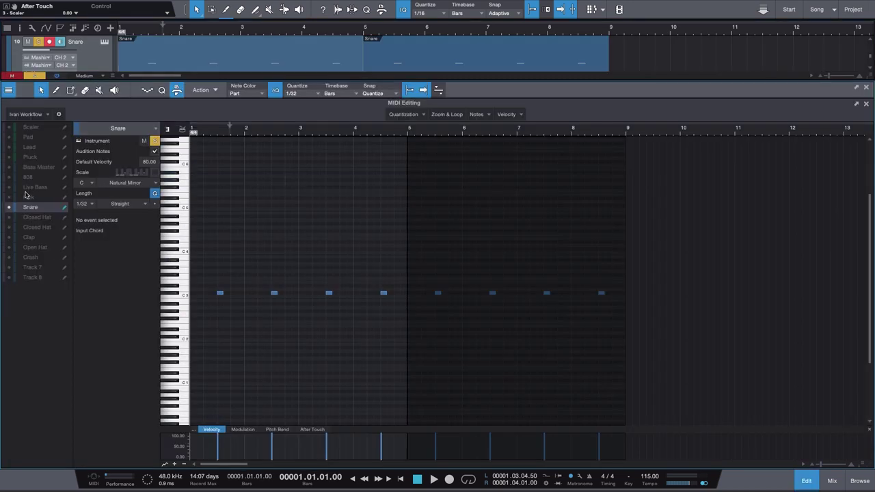
click(9, 227)
scroll(200, 149, up, 8)
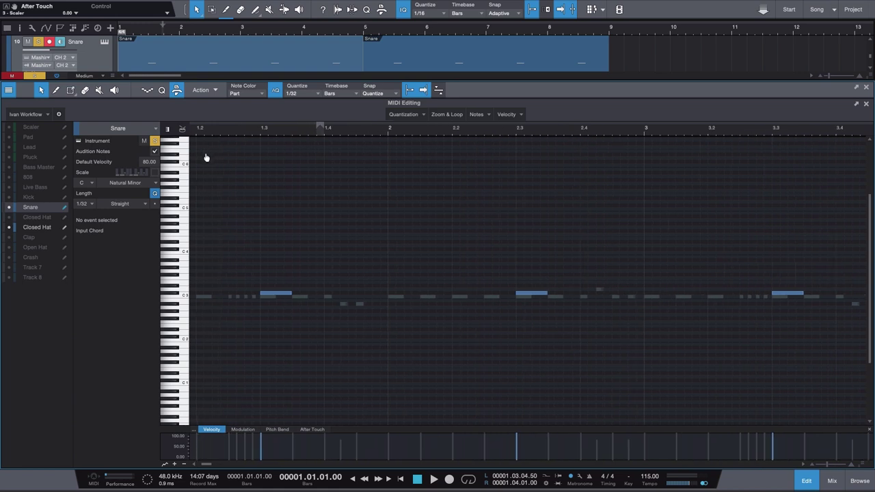
click(308, 295)
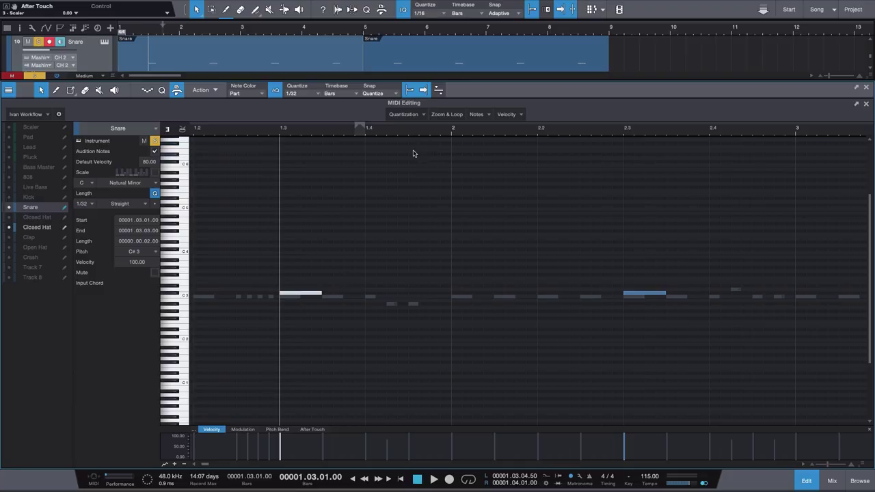
key(Return)
key(space)
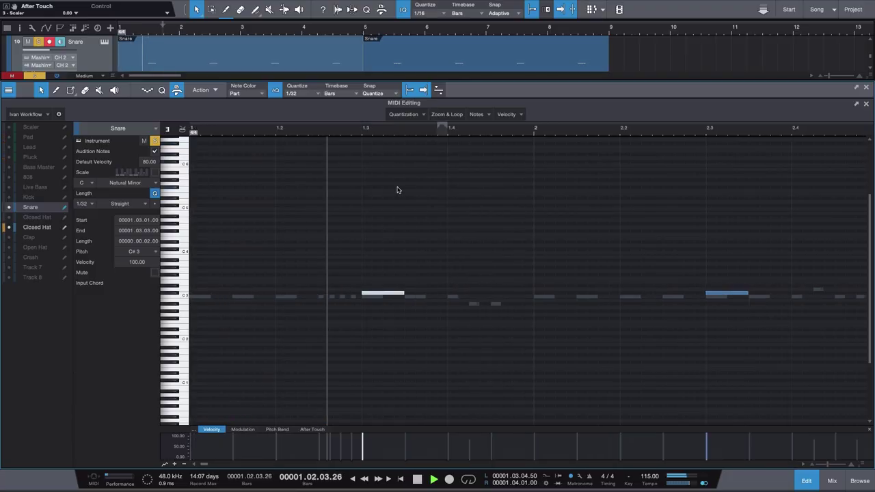
scroll(371, 121, down, 2)
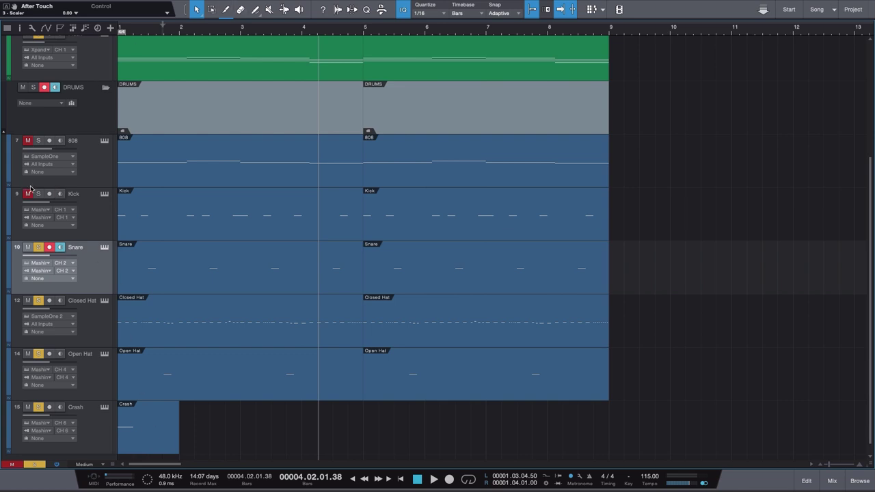
Step: Open the first Kick part in the note editor and play it with the other drums
double_click(275, 226)
key(space)
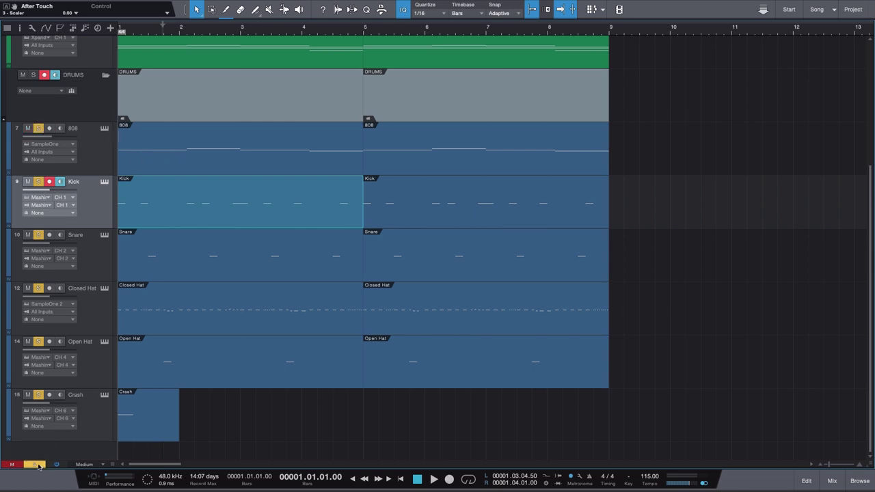
Step: Play the soloed 808, examine its first part in the note editor, then close the editor and return to the instrument tracks
key(space)
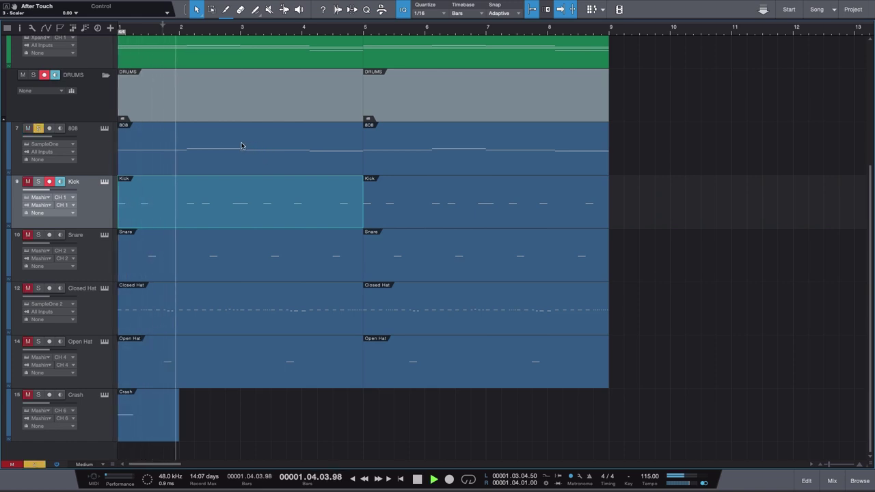
double_click(291, 157)
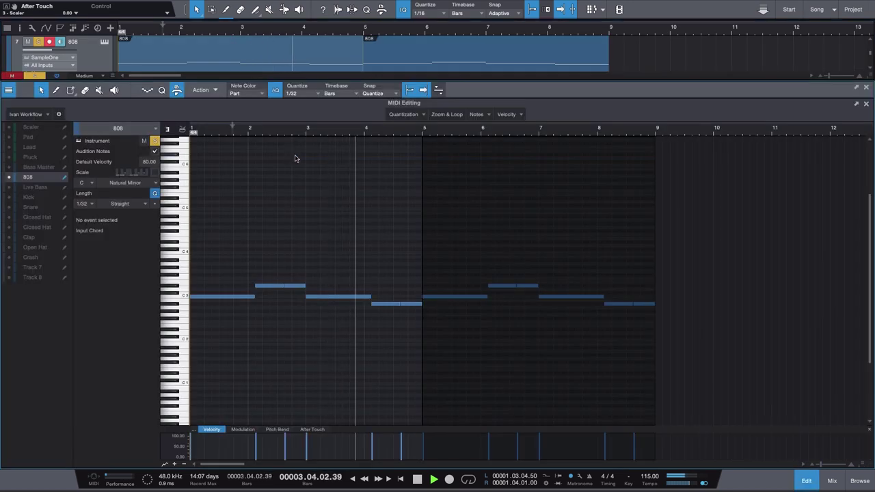
key(space)
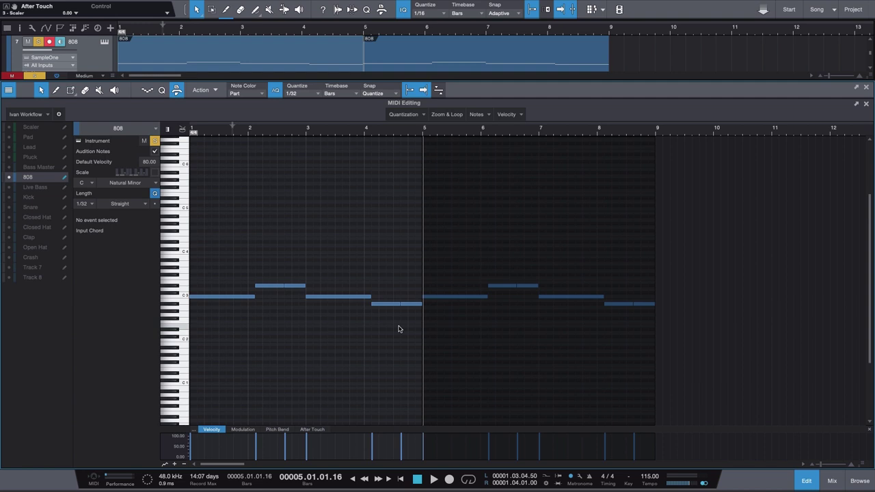
click(805, 482)
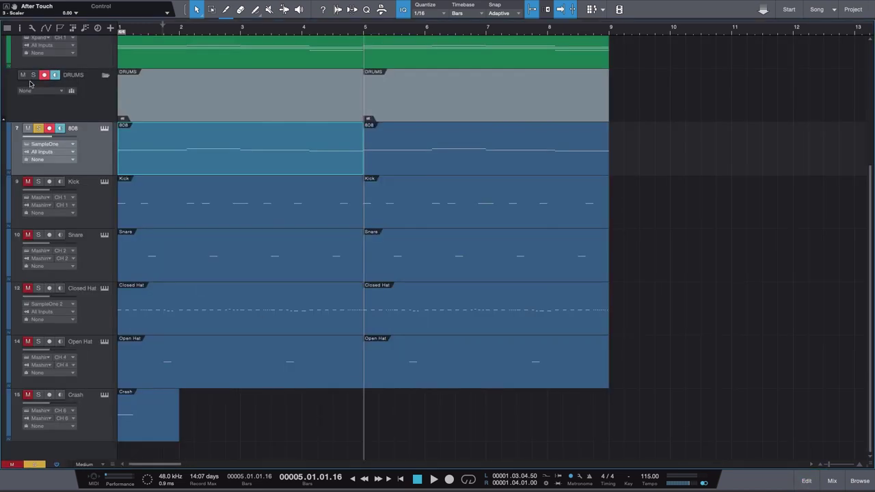
scroll(328, 252, up, 3)
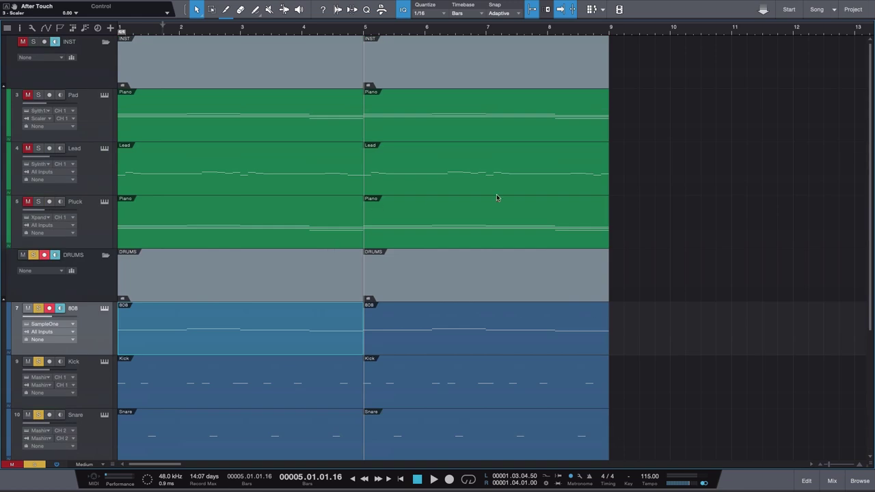
Step: Play the soloed drum tracks together with the 808 from the start of the song
key(comma)
scroll(744, 308, down, 2)
key(space)
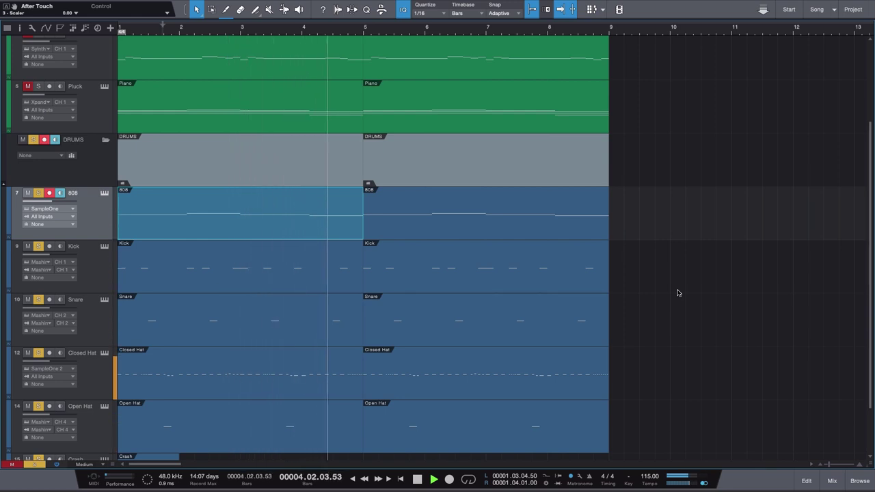
Step: Solo the Pluck and Pad tracks alongside the drums, play them together, and stop playback
scroll(166, 258, up, 3)
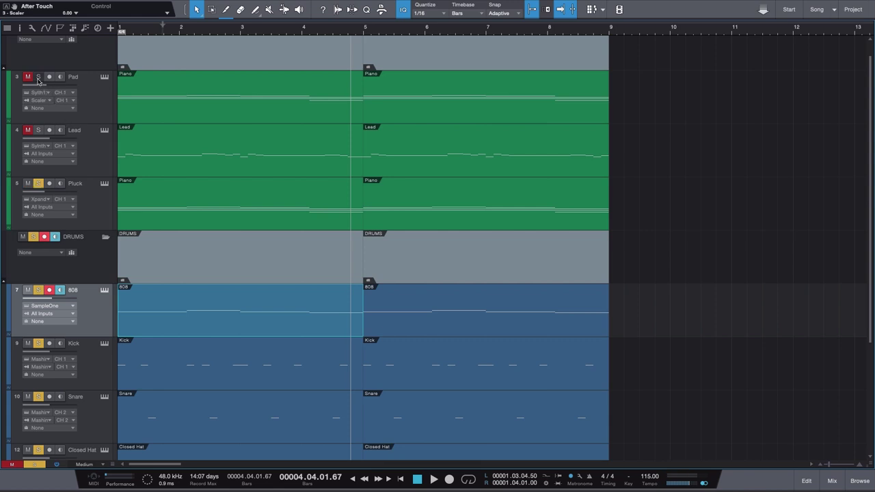
key(space)
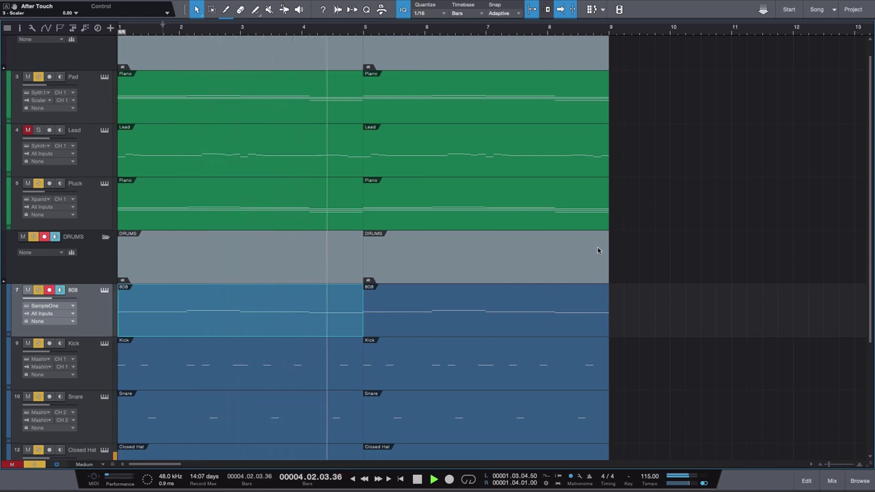
key(space)
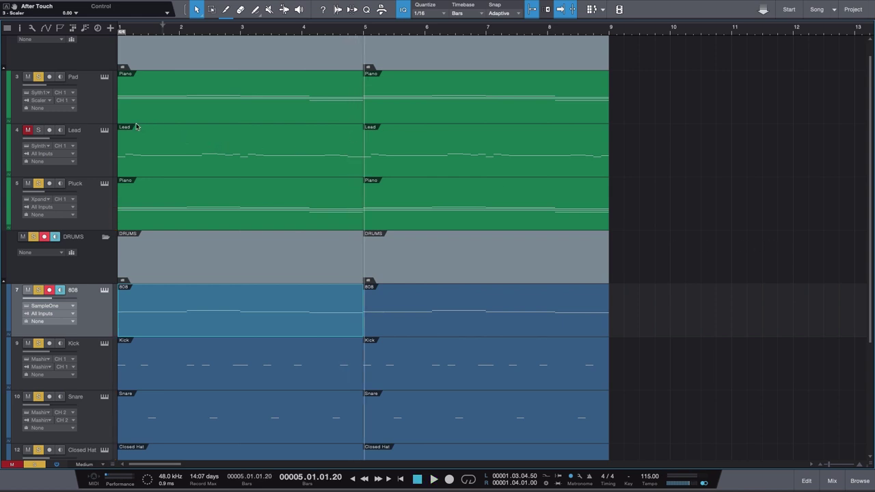
Step: Add the Lead track to the mix, clear all track solos and mutes, and play the full beat from the start
click(36, 146)
click(284, 153)
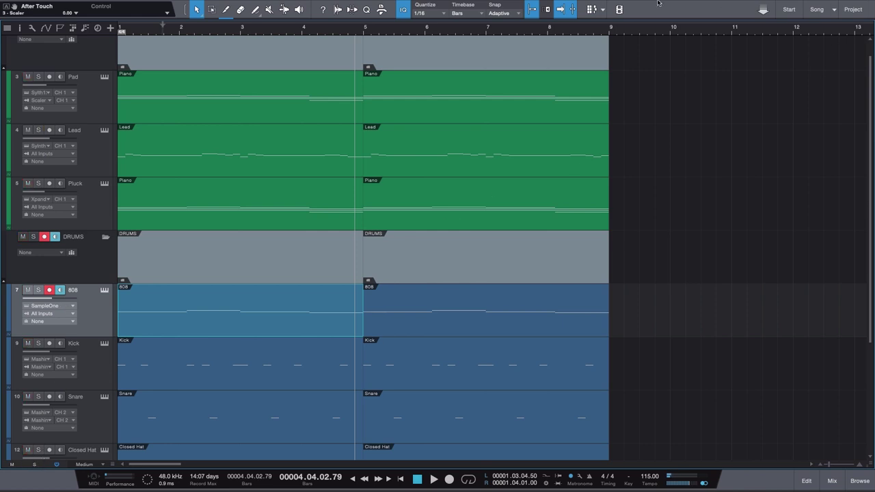
key(space)
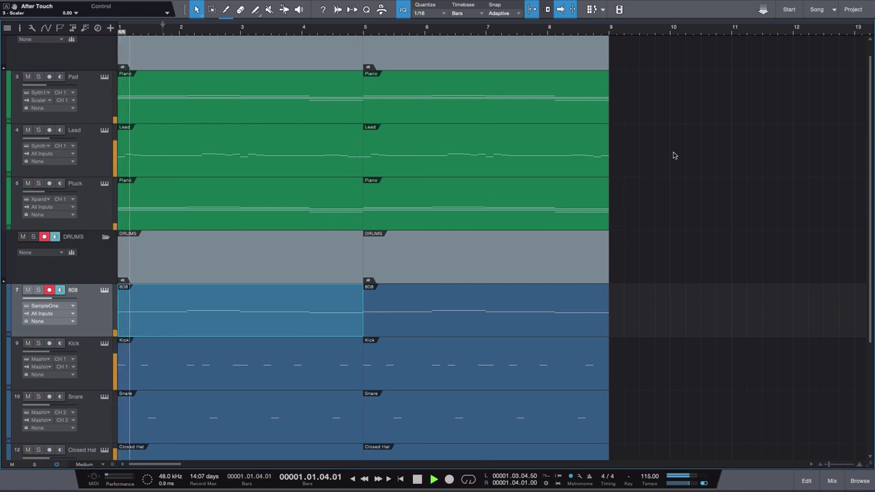